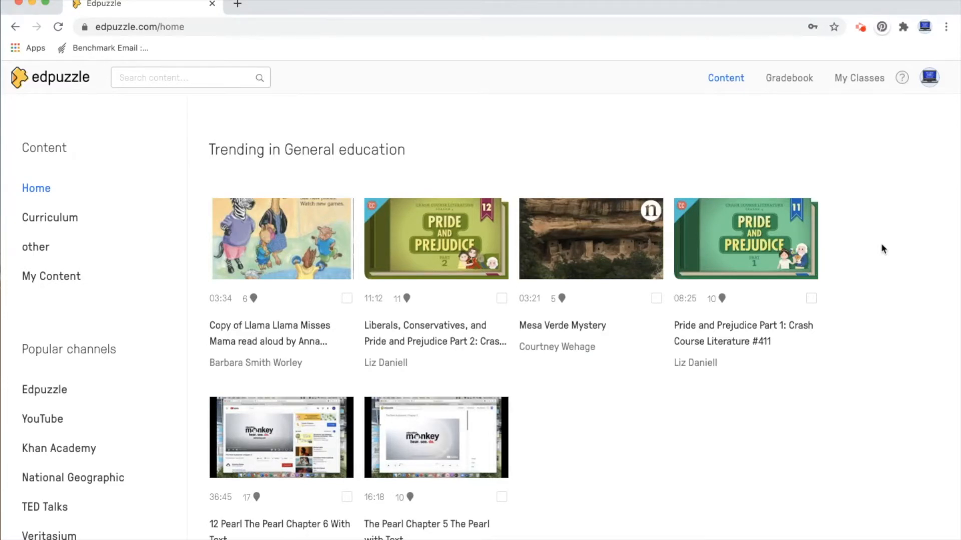
- Open the trending video Copy of Llama Llama Misses Mama and look over its player and list of video events
left_click(297, 242)
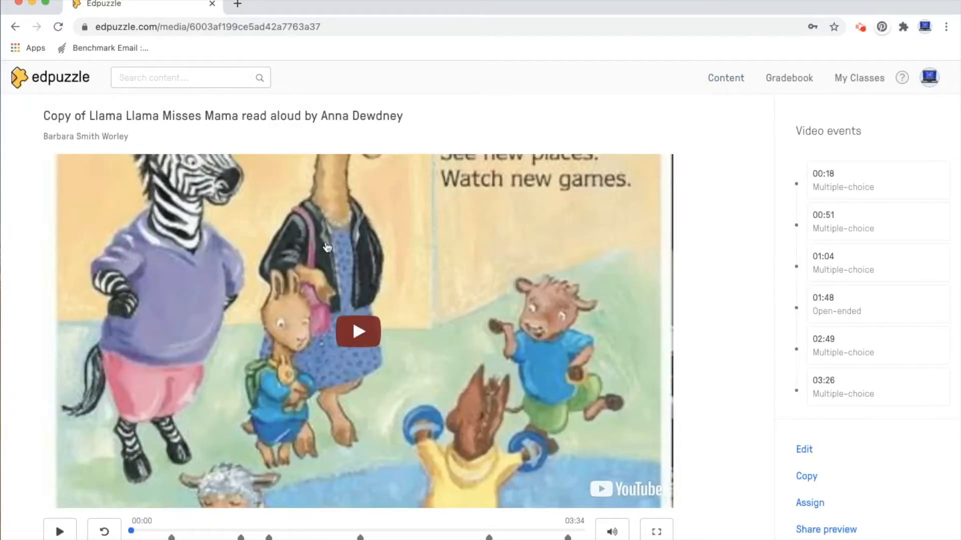
scroll(352, 317, "down", 1)
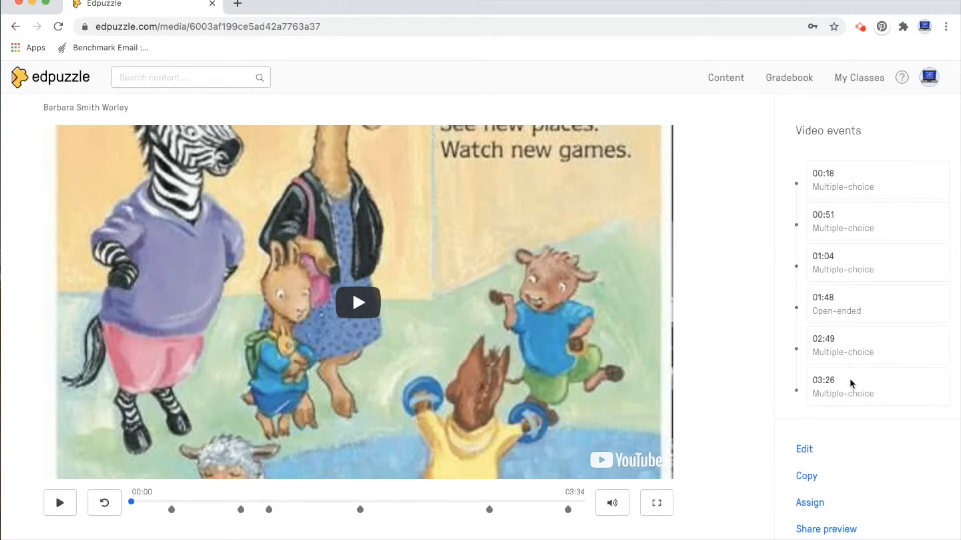
scroll(754, 343, "down", 2)
scroll(755, 343, "up", 3)
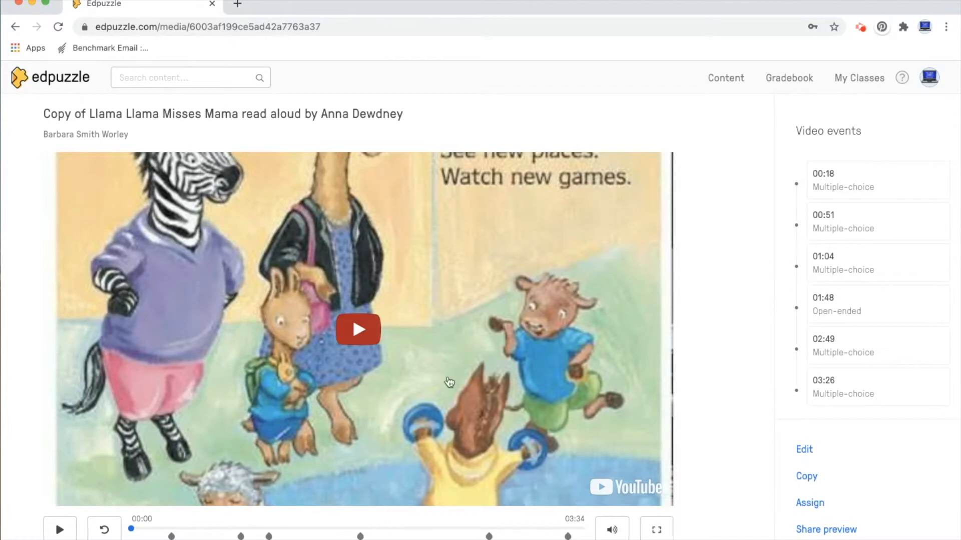
- Open the video's multiple-choice question at 00:18, review its answer choices and dismiss the preview notice
left_click(172, 535)
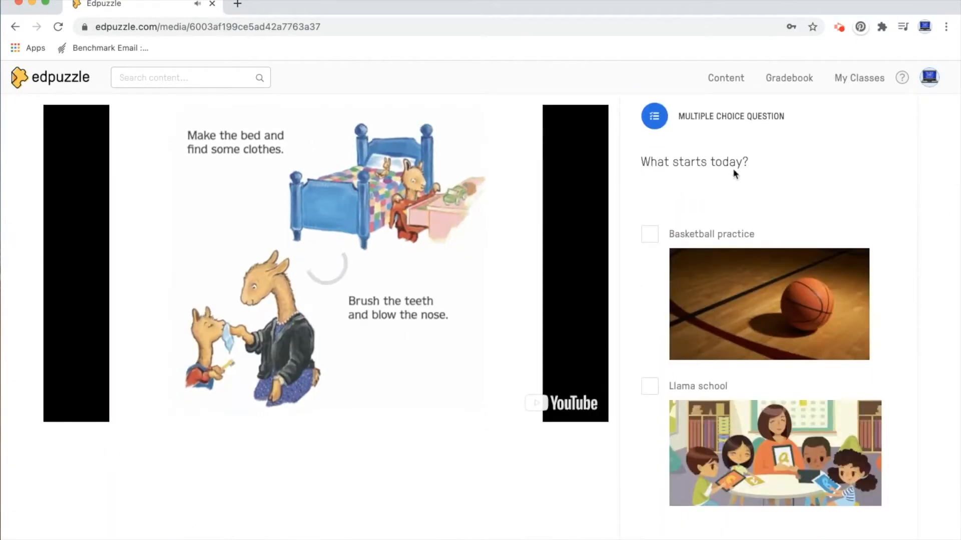
scroll(870, 311, "down", 3)
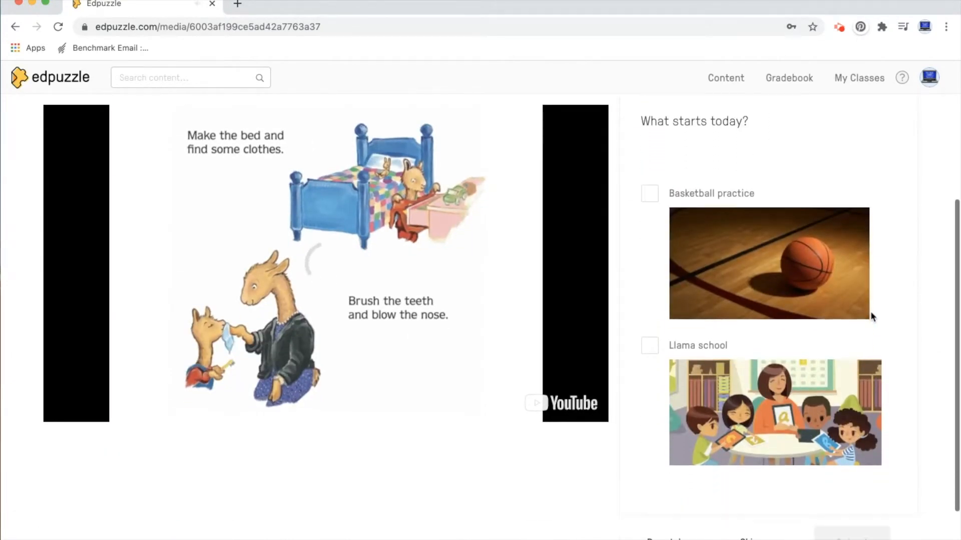
scroll(870, 315, "up", 1)
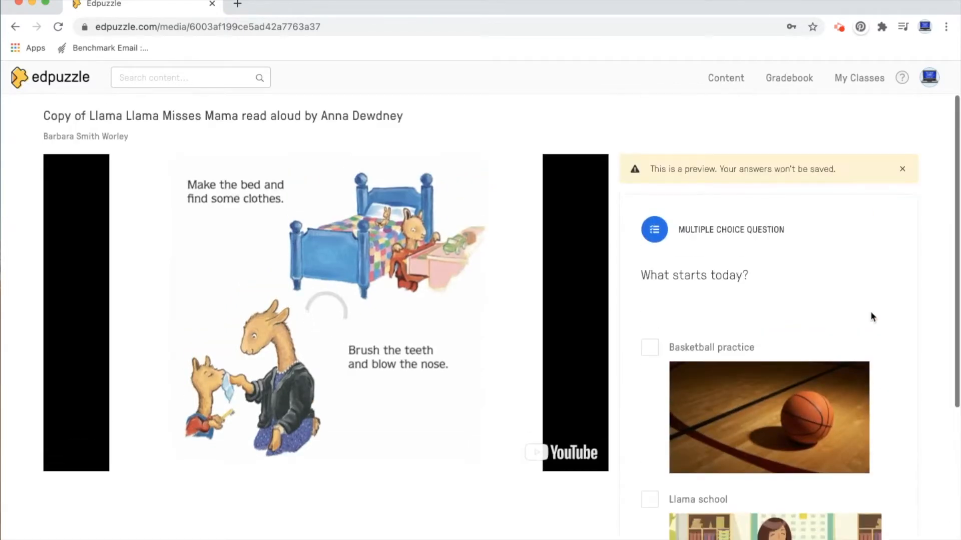
left_click(903, 170)
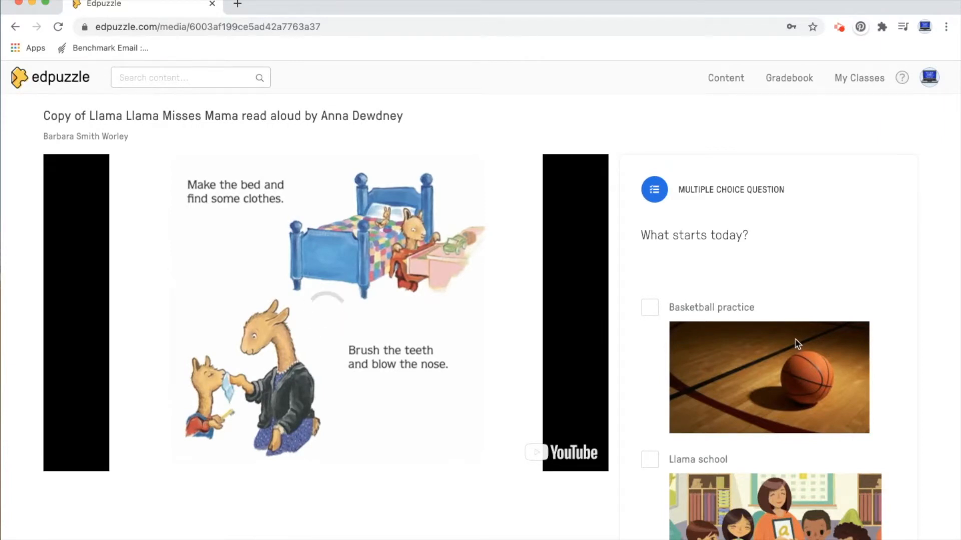
- Answer the question "What starts today?" with Llama school, submit it and continue the video
scroll(795, 340, "down", 5)
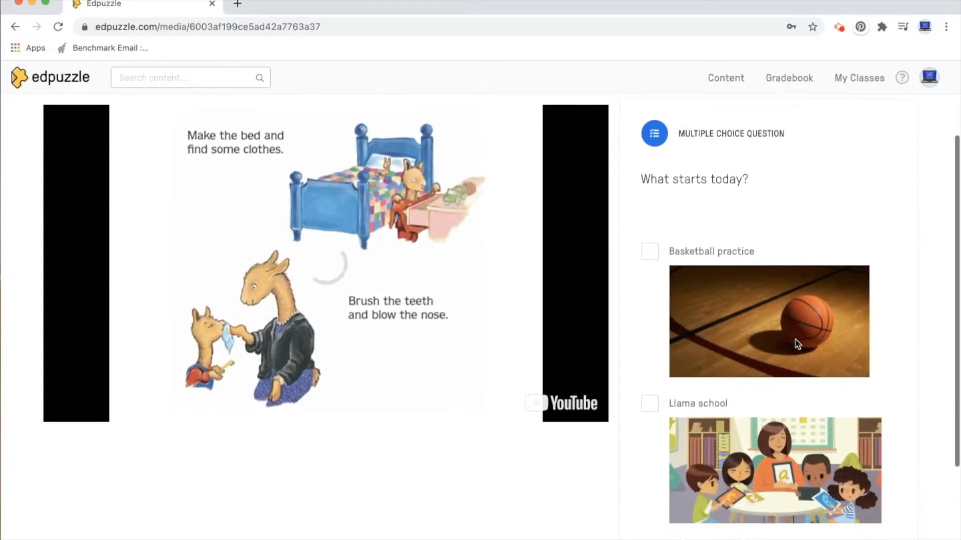
left_click(650, 307)
left_click(849, 502)
scroll(844, 499, "down", 3)
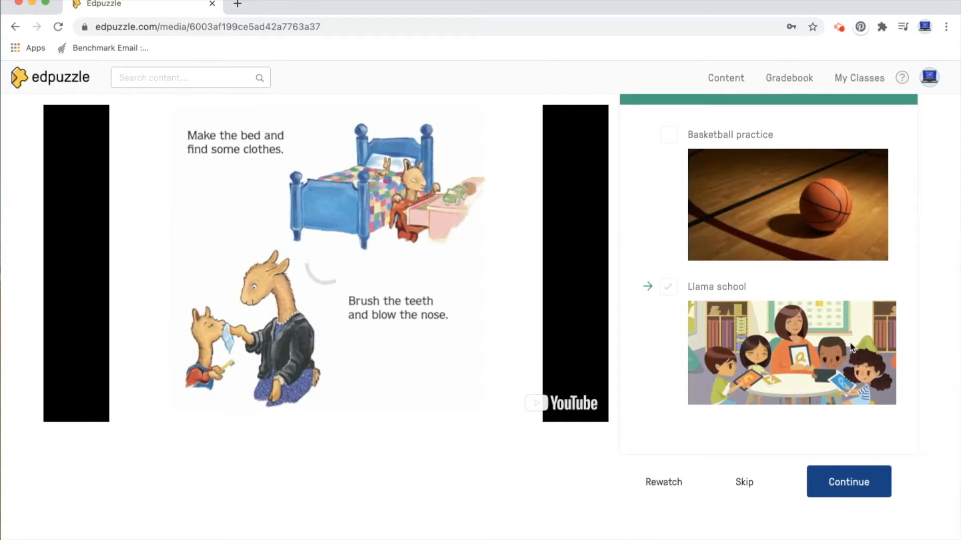
left_click(854, 493)
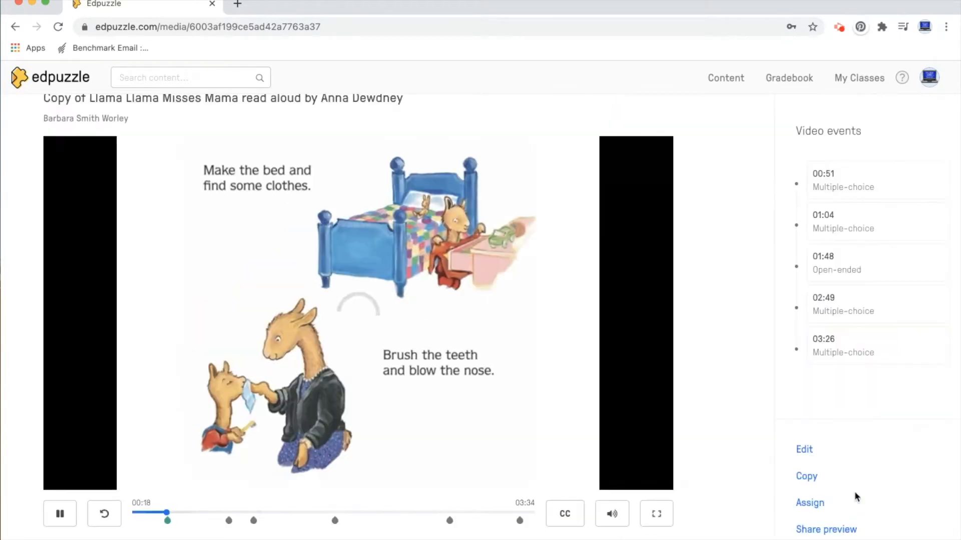
- Open the question at 00:51, "How is Llama feeling?", review its choices and submit the answer "He feels Happy?"
left_click(229, 520)
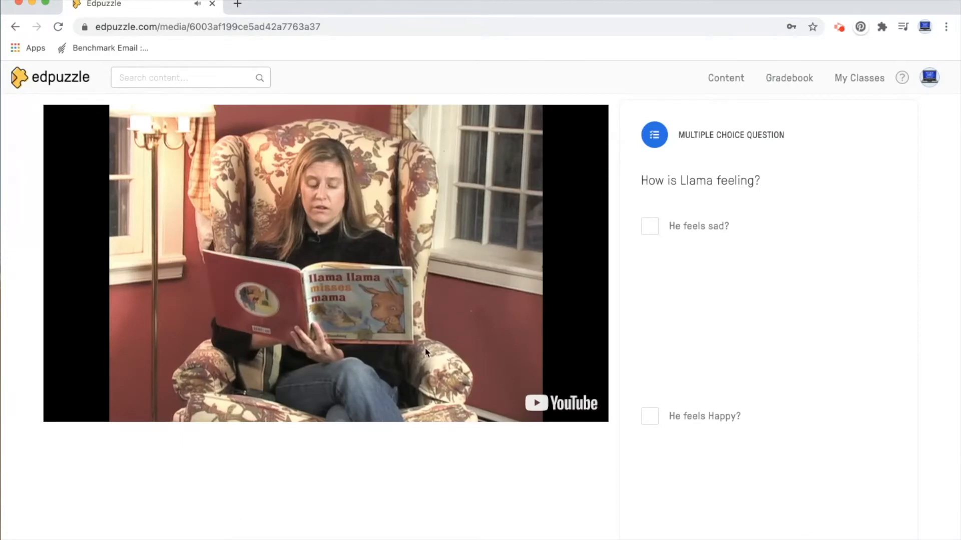
scroll(783, 262, "down", 4)
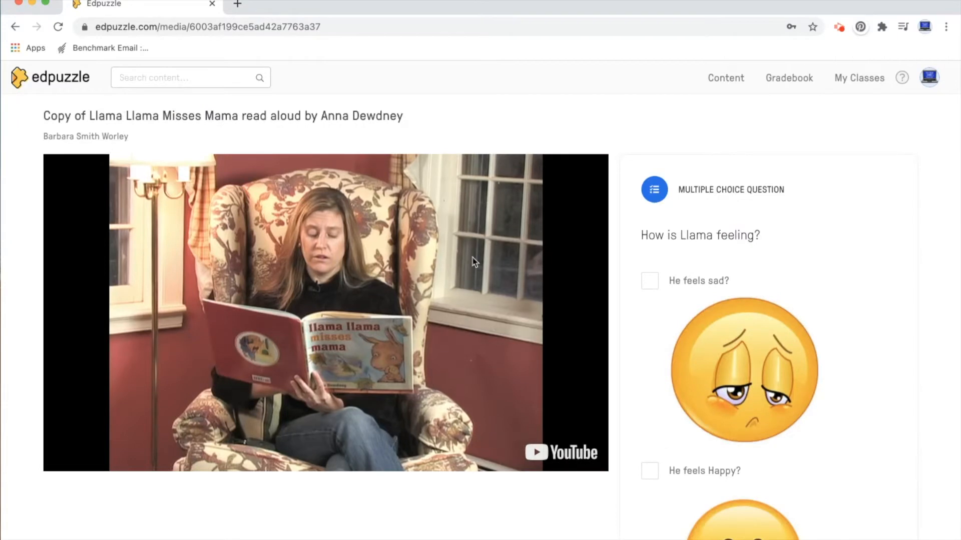
scroll(716, 333, "down", 3)
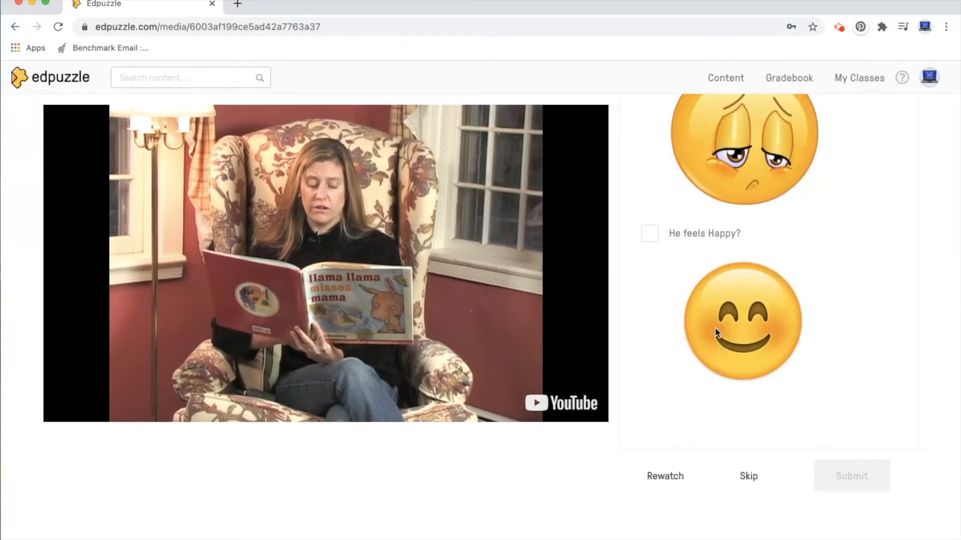
scroll(716, 332, "up", 1)
left_click(650, 257)
left_click(851, 500)
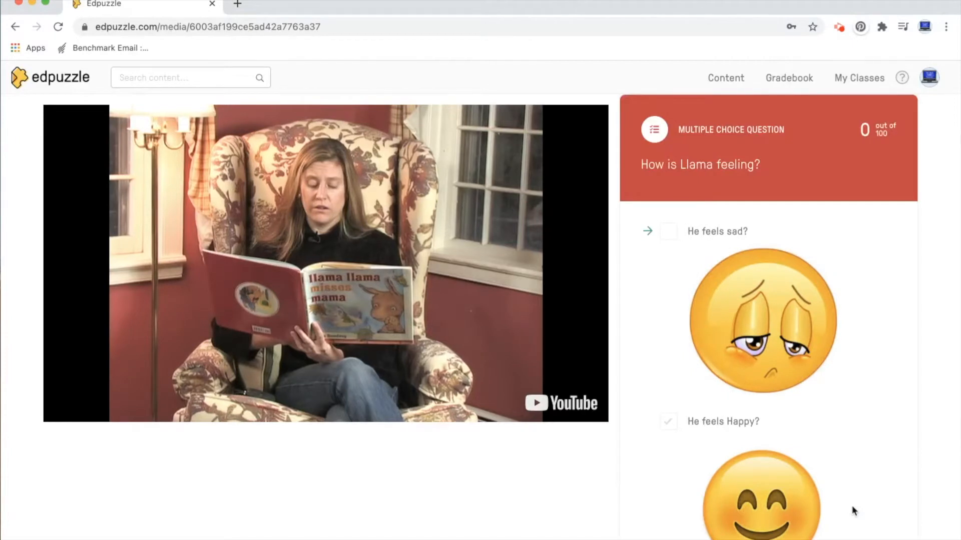
- Skip past the submitted 00:51 question and pause the video
scroll(852, 507, "down", 4)
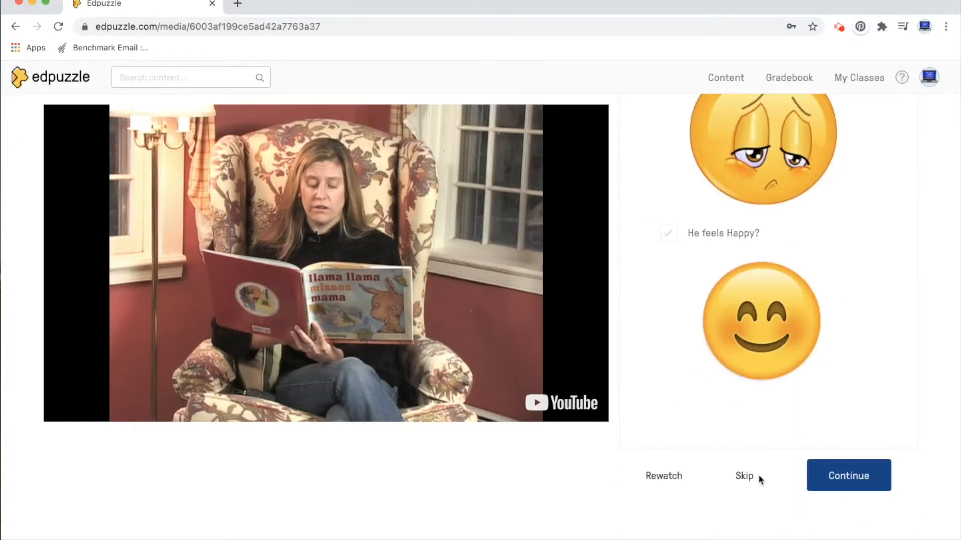
left_click(744, 476)
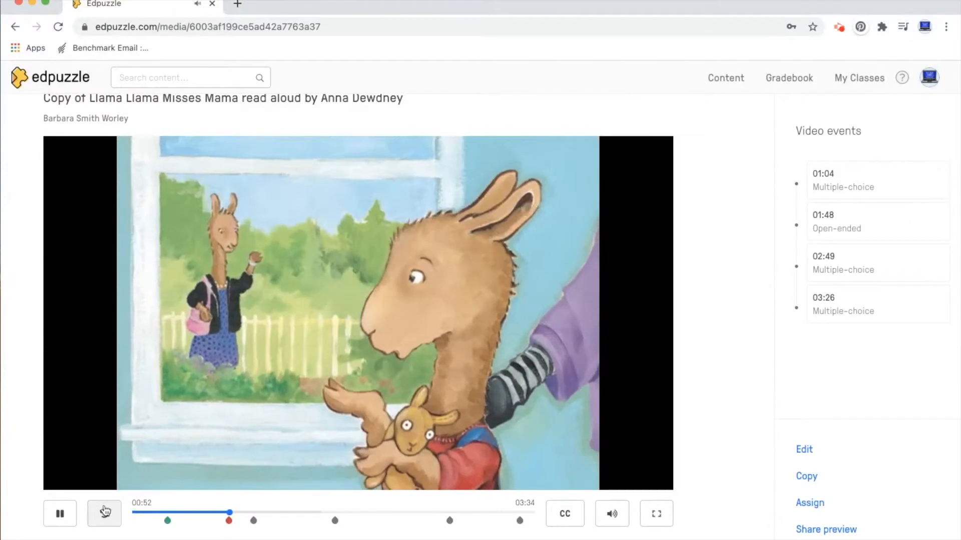
left_click(60, 514)
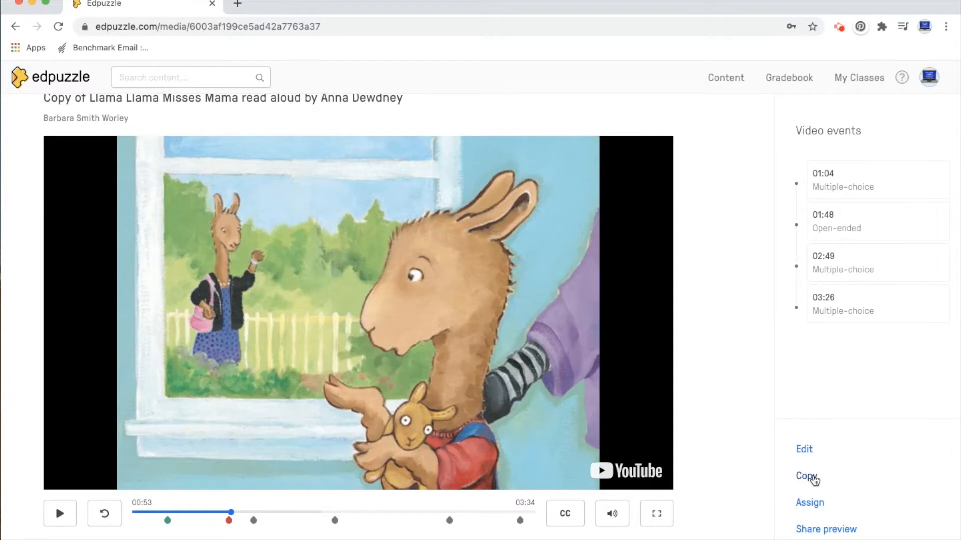
- Copy the Llama Llama video to the account and show the My Content library
left_click(814, 480)
left_click(36, 76)
left_click(40, 280)
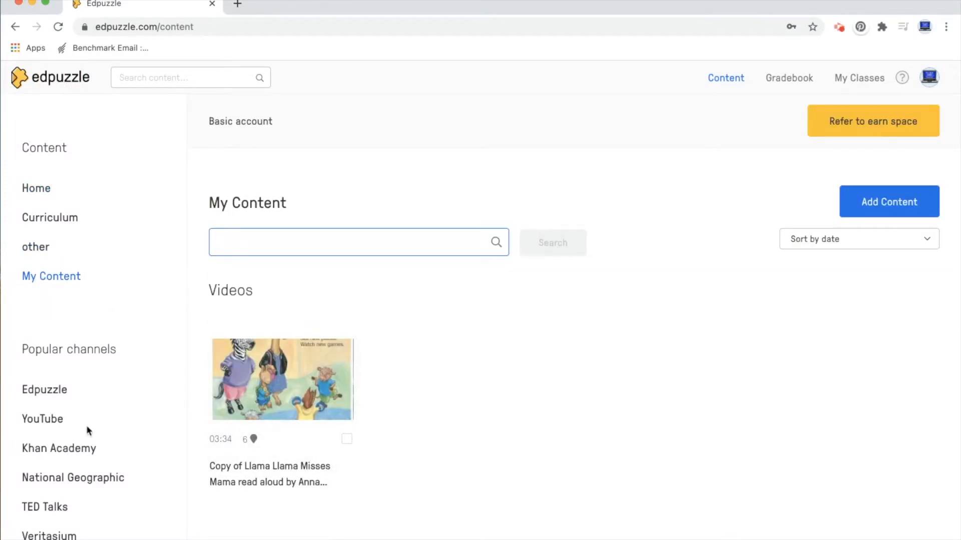
- Browse the Khan Academy channel, select the video "Subtracting a 1-digit number with regrouping" and open it for editing
left_click(52, 452)
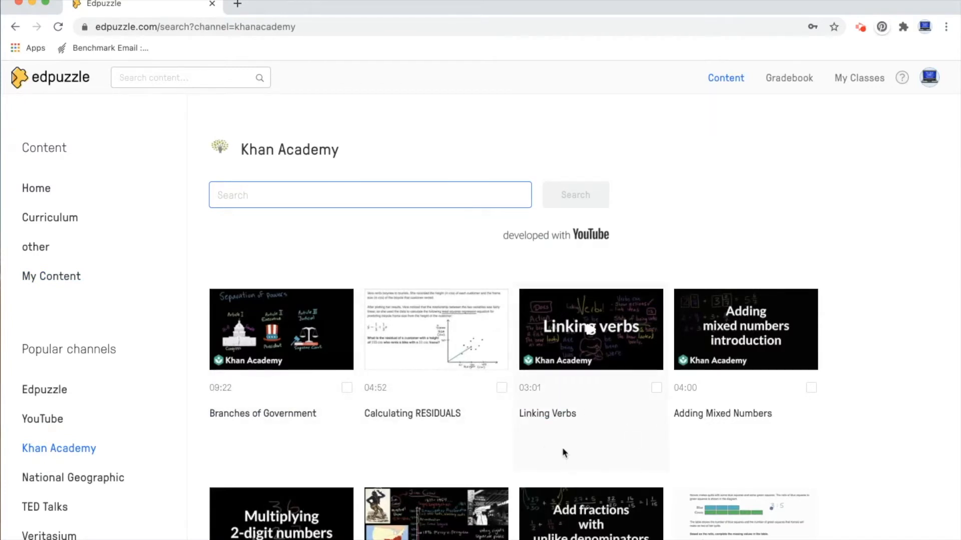
scroll(576, 450, "down", 2)
scroll(574, 446, "down", 2)
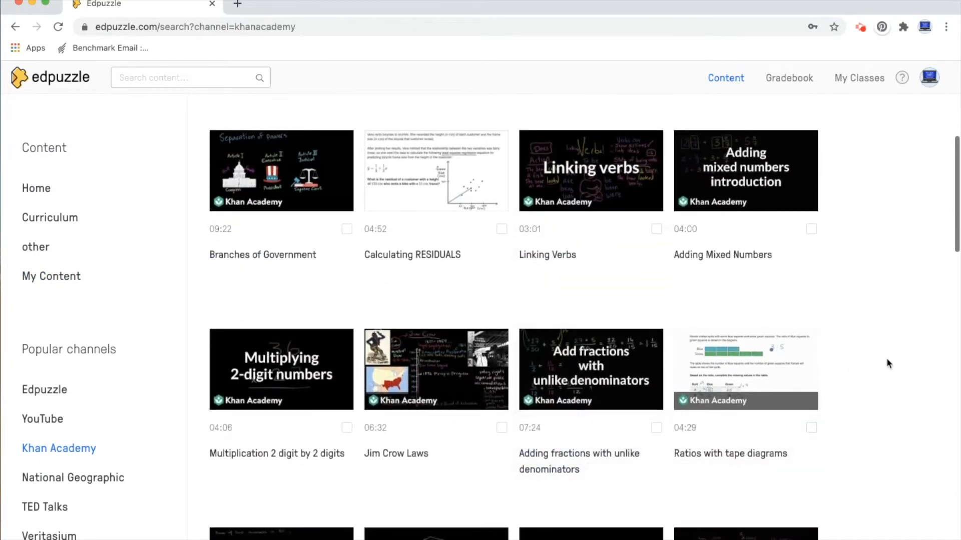
scroll(887, 362, "down", 5)
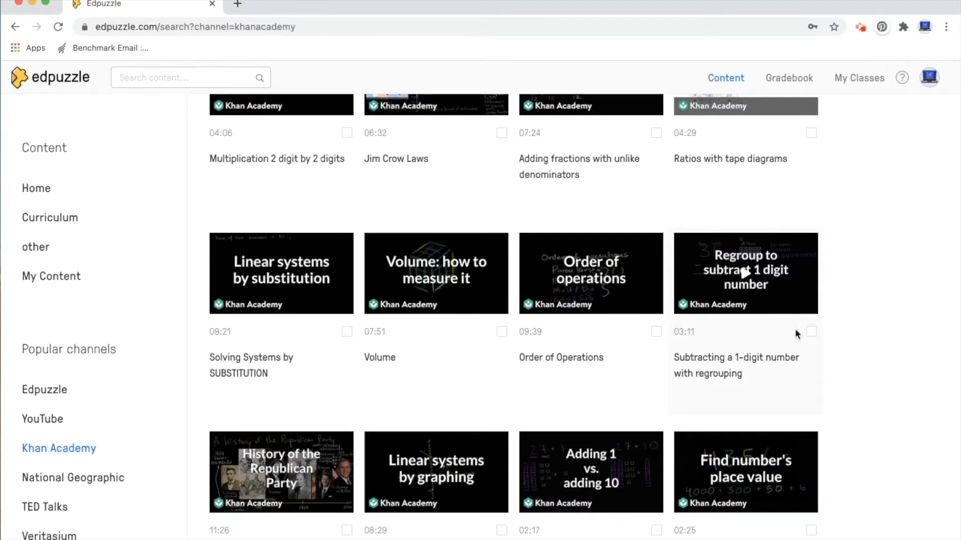
left_click(810, 333)
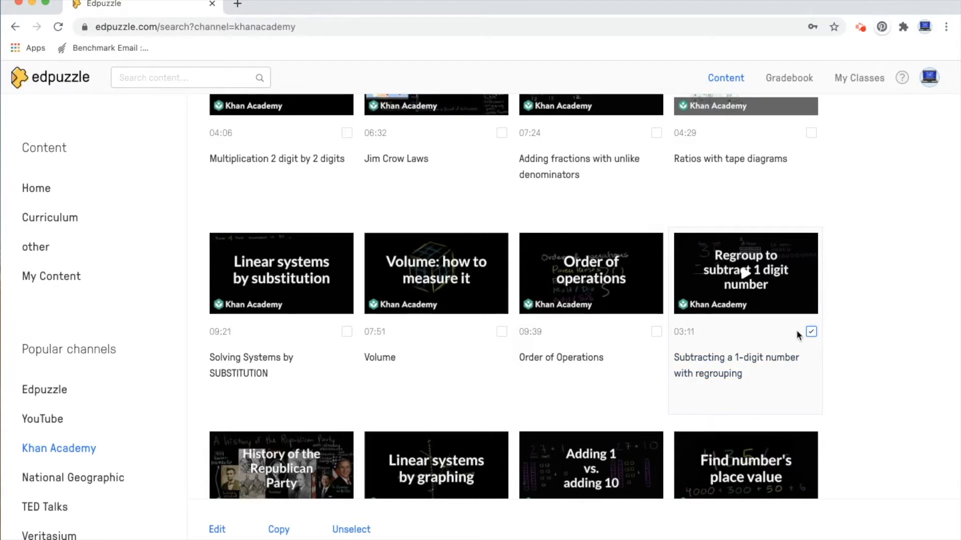
left_click(217, 529)
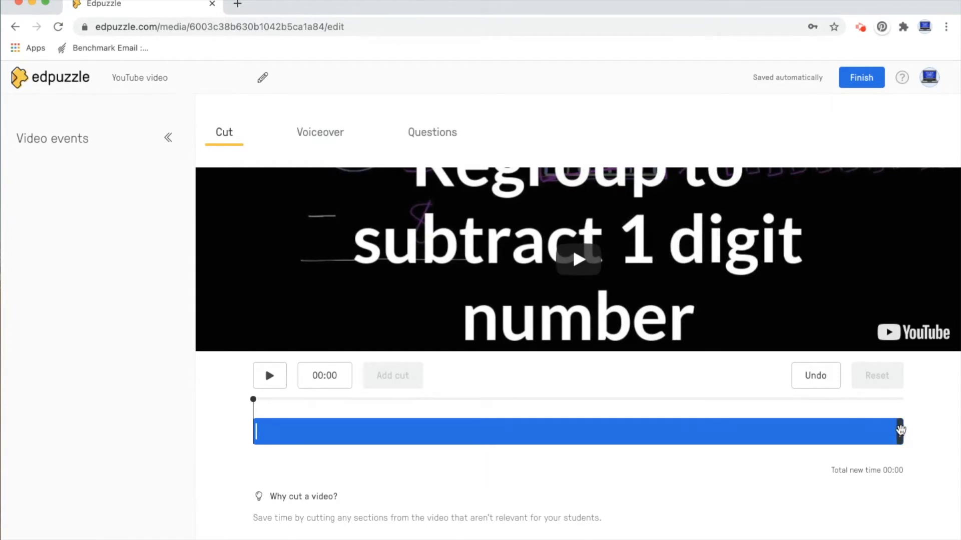
- Trim the video so that it starts at 00:05 and ends at 02:12
left_click_drag(900, 430, 751, 437)
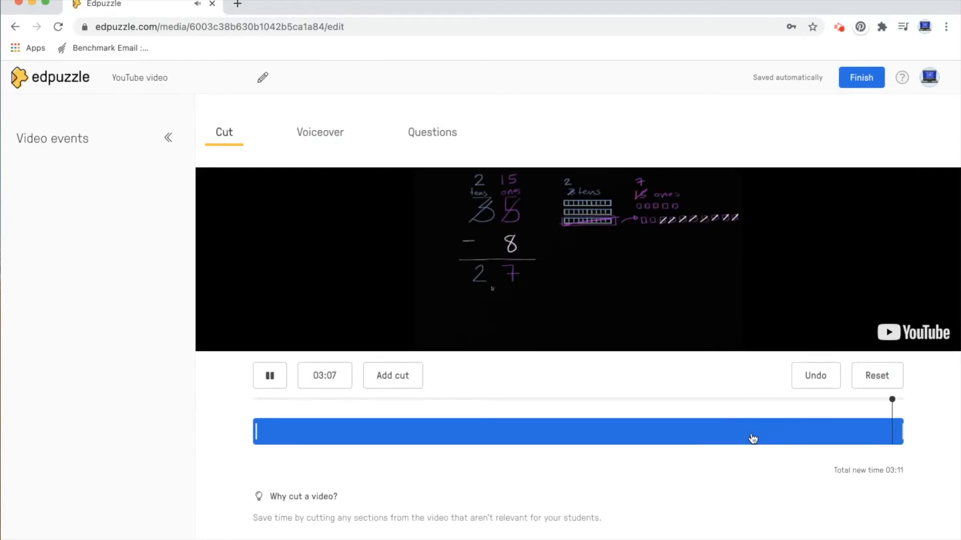
left_click(270, 377)
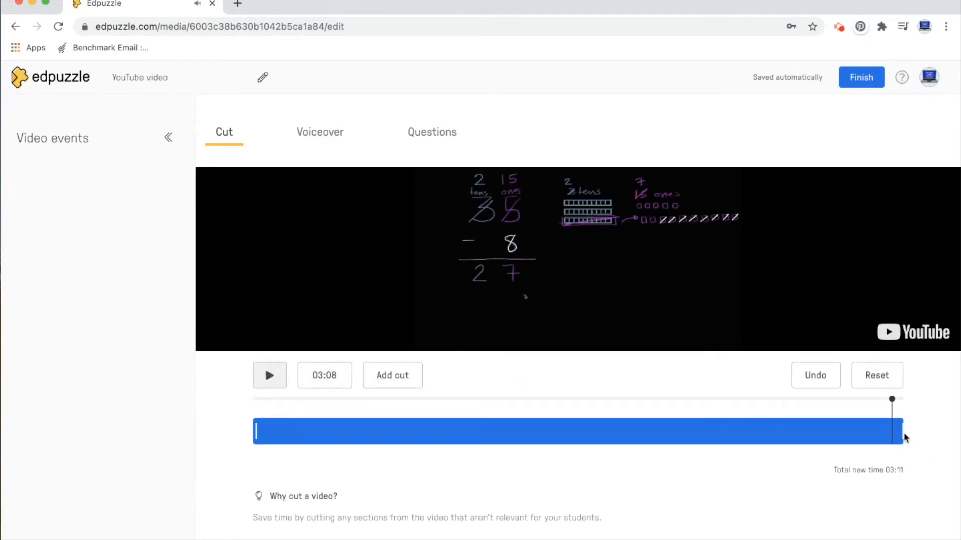
left_click_drag(901, 432, 706, 433)
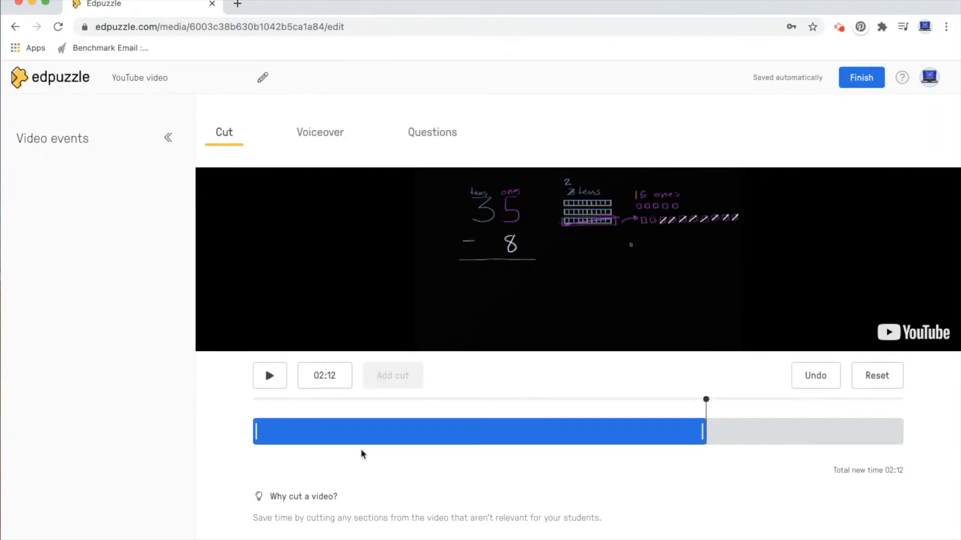
left_click_drag(256, 432, 269, 431)
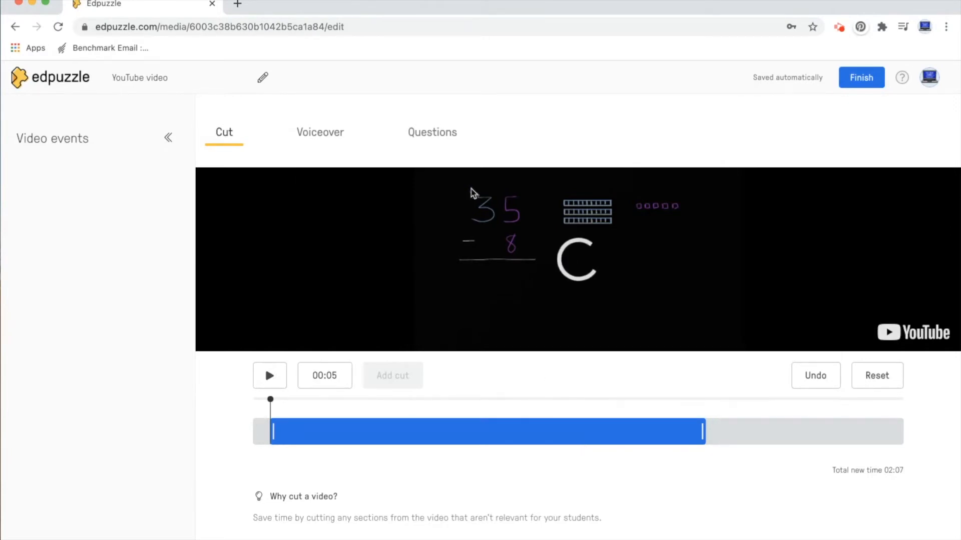
- Check the video's voiceover options and go on to its question tools
left_click(317, 142)
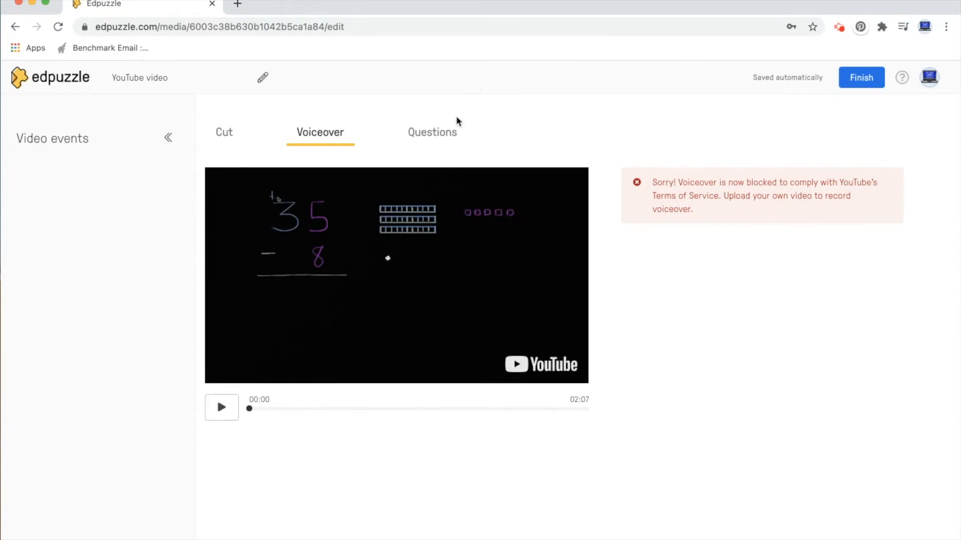
left_click(441, 138)
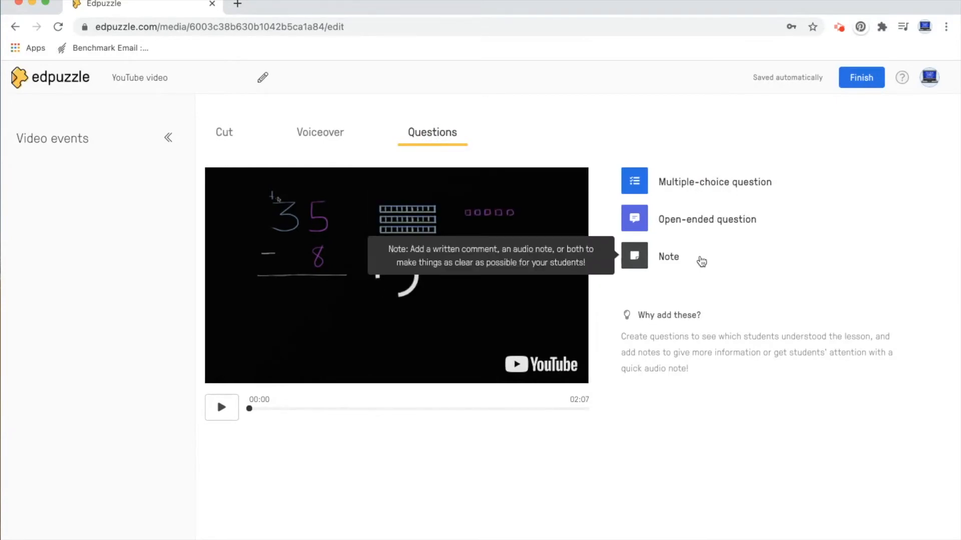
- Add a note at 00:08 reading "This is a note.", save it and continue past it
left_click(671, 255)
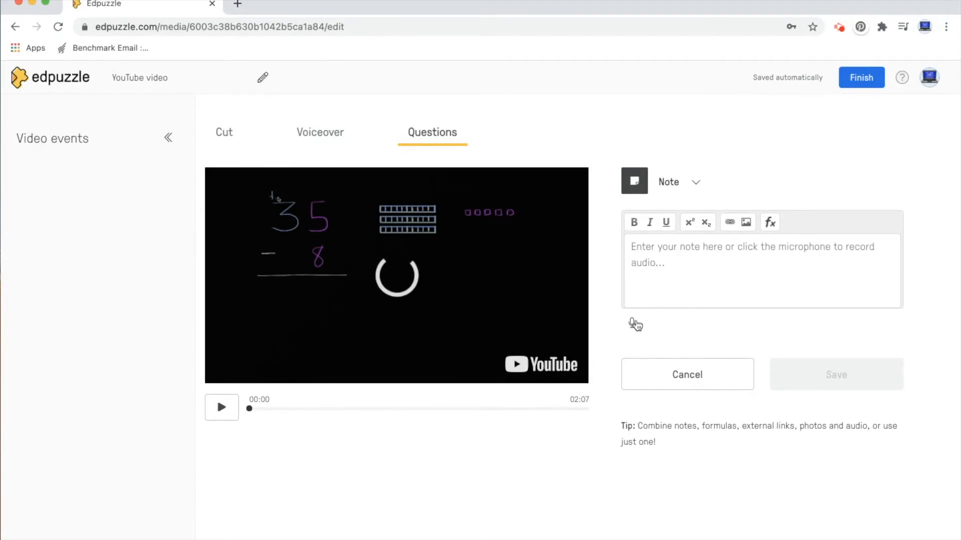
left_click_drag(249, 409, 273, 413)
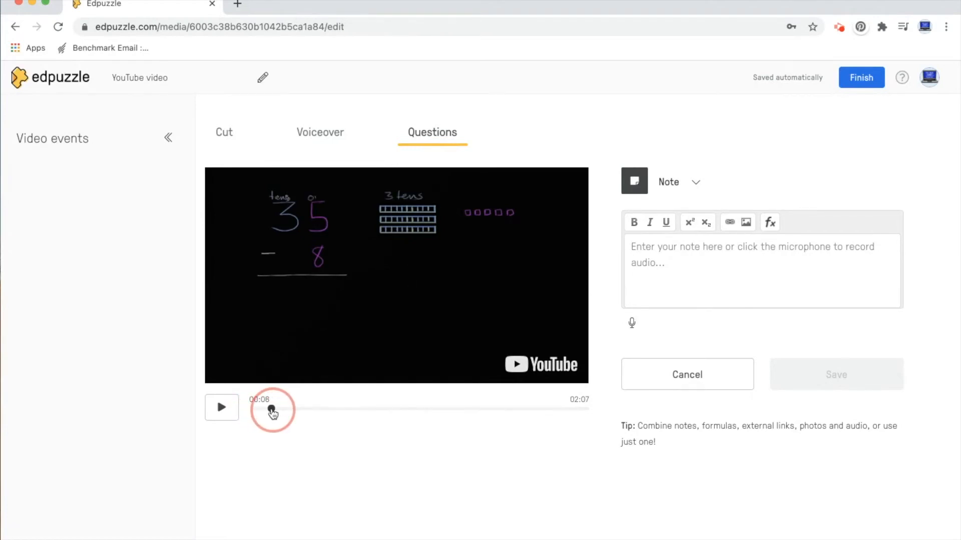
left_click(663, 259)
type("This ")
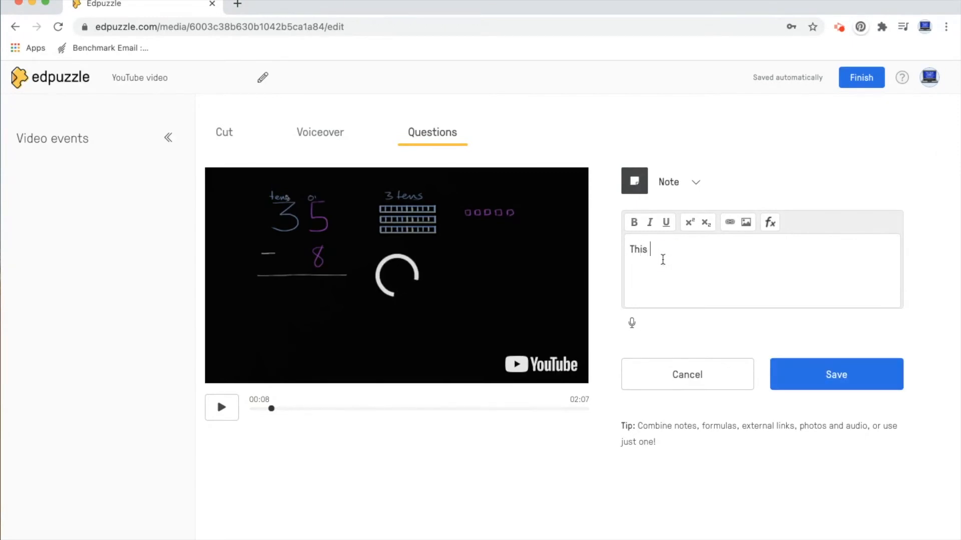
type("is a note.")
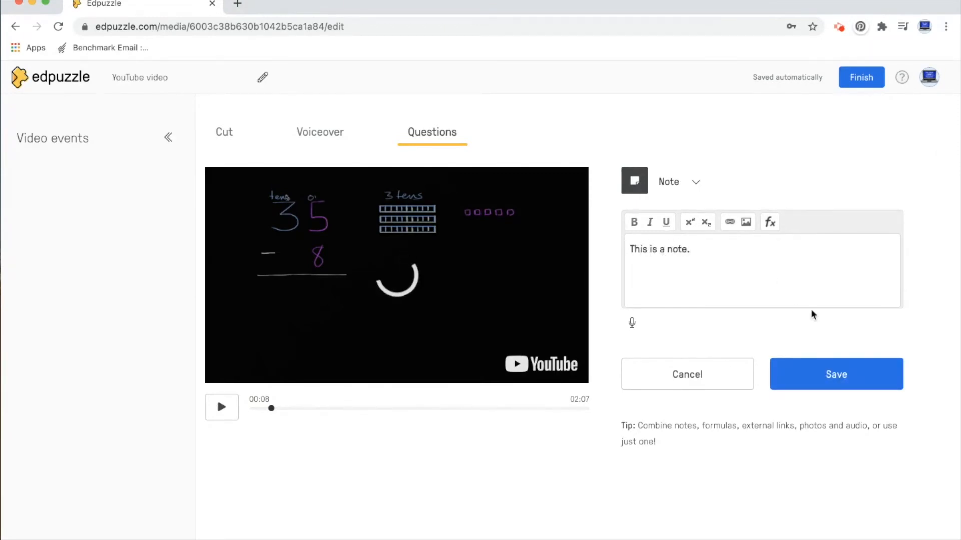
left_click(817, 383)
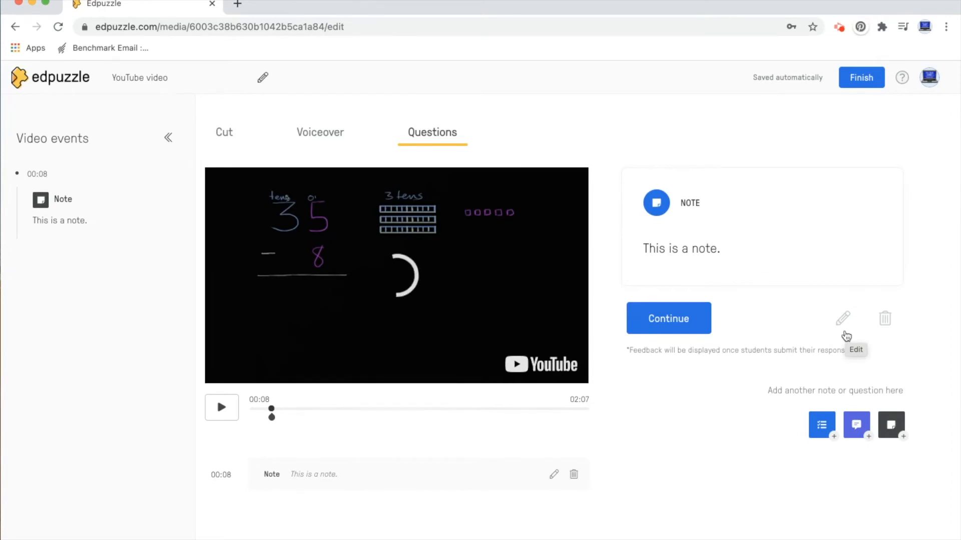
left_click(667, 324)
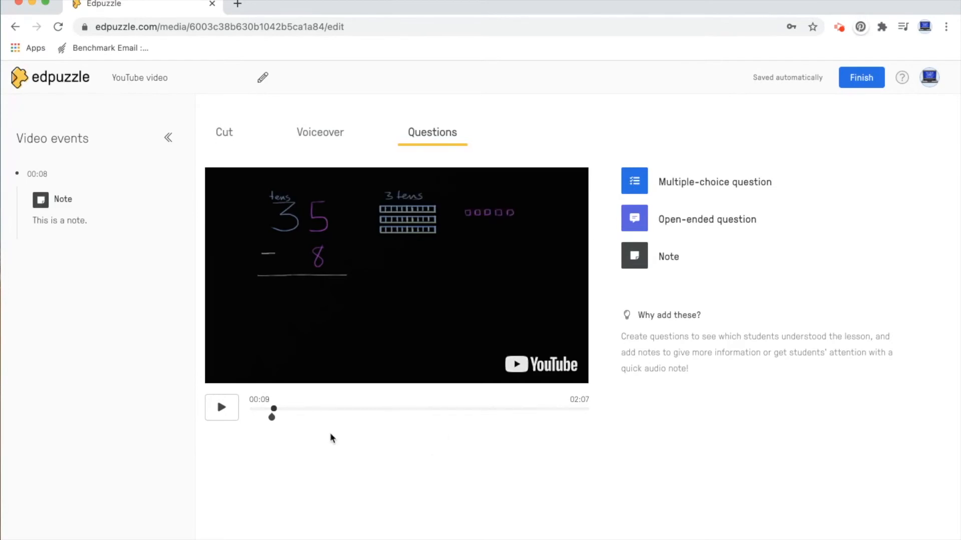
- Create a multiple-choice question at 00:20 reading "Practice question?" with the answer choices "Yes" and "No"
left_click_drag(273, 410, 304, 414)
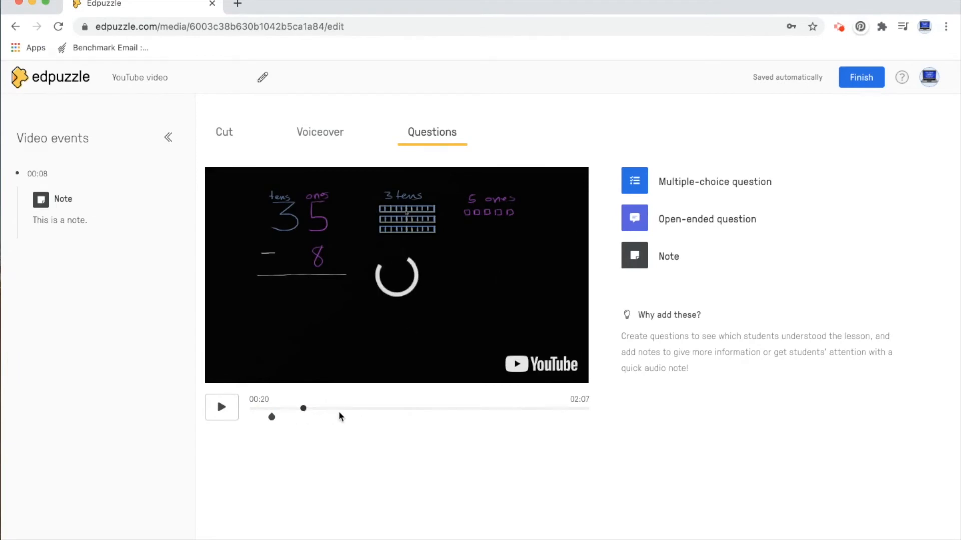
left_click(634, 186)
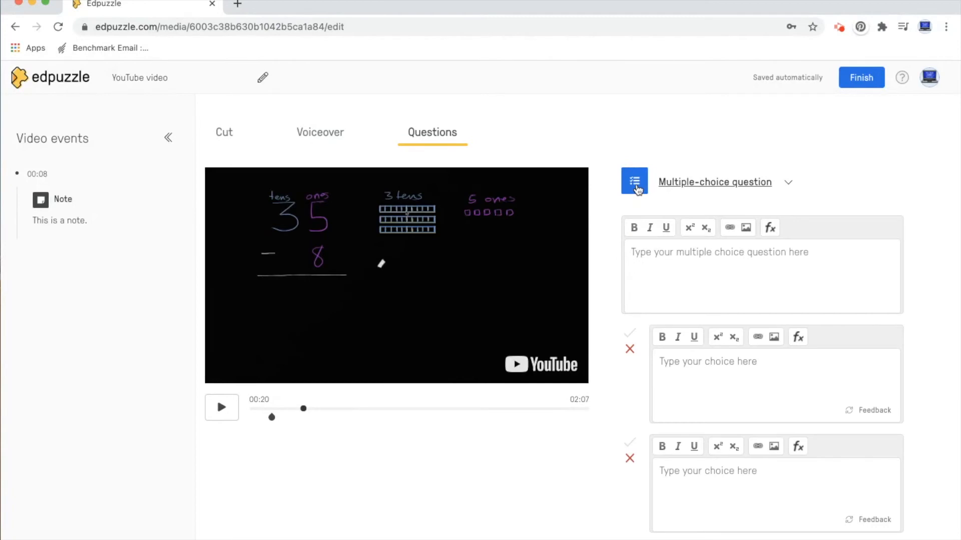
left_click(662, 270)
type("Practice")
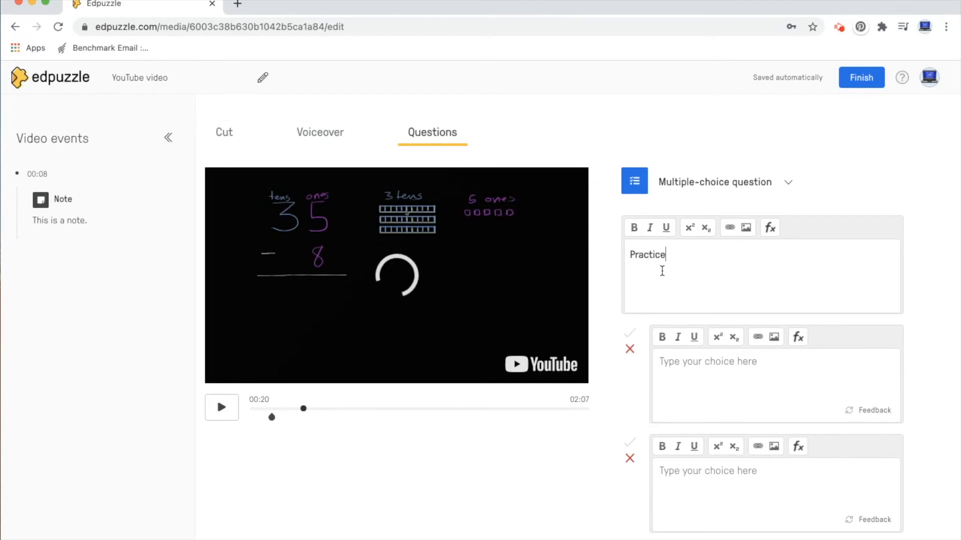
type(" question?")
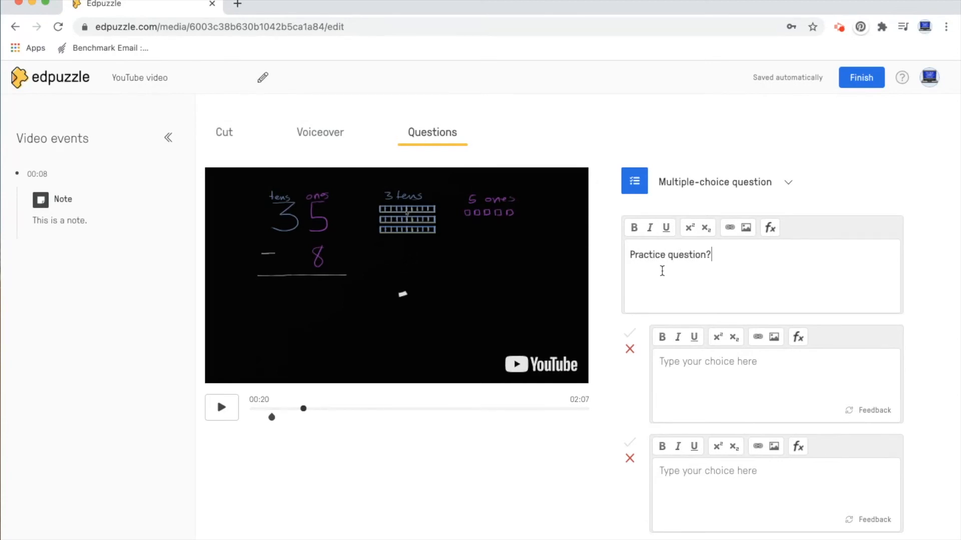
left_click(724, 364)
type("Ye")
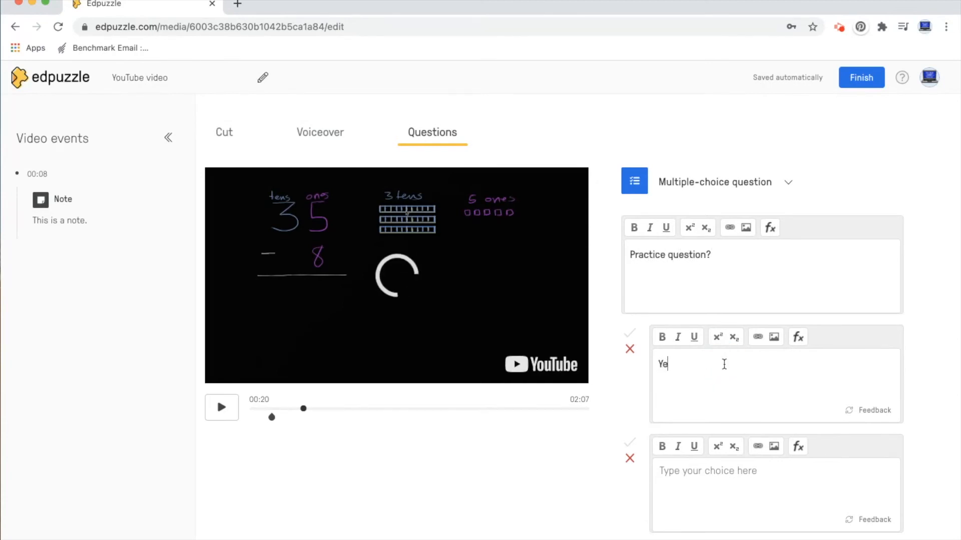
type("No")
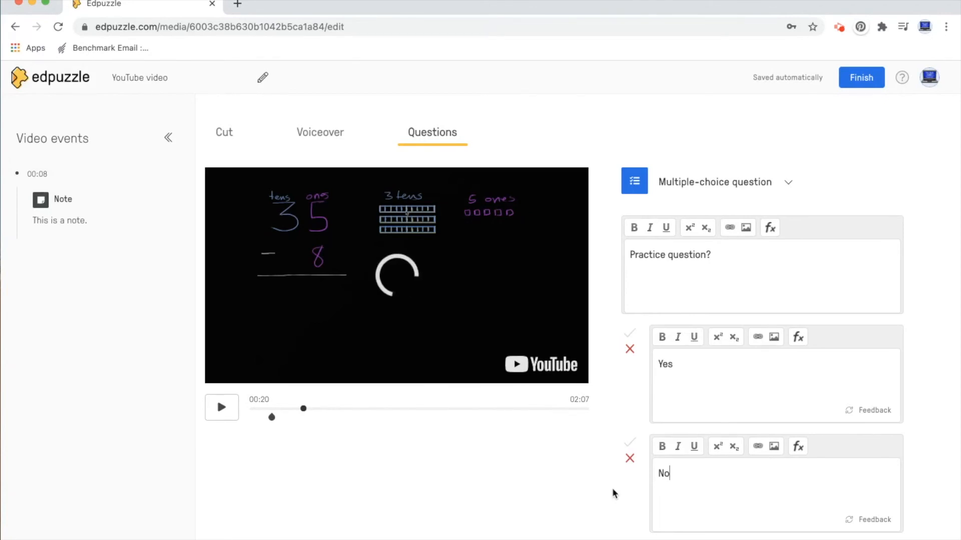
- Mark "Yes" as the correct answer, save the multiple-choice question and continue past it, pausing the video
left_click(630, 334)
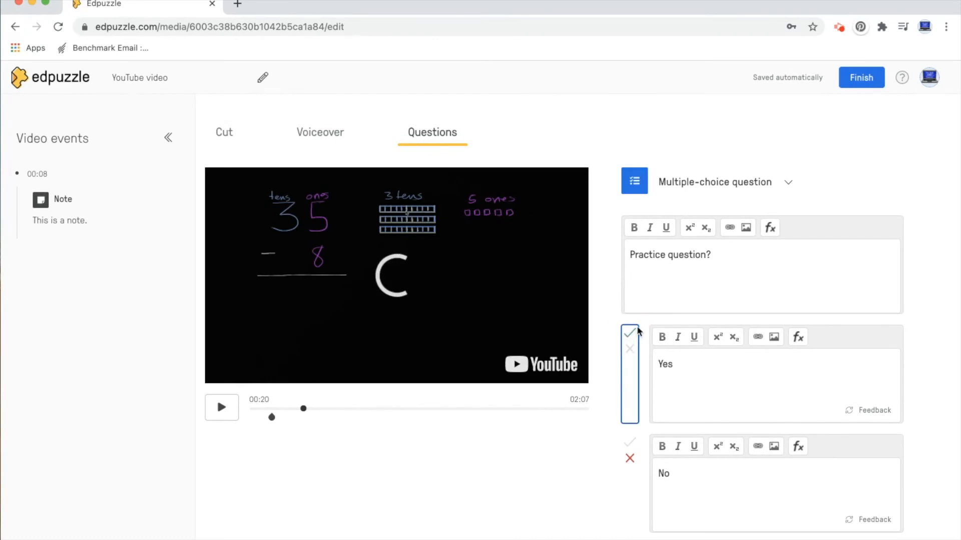
left_click(918, 365)
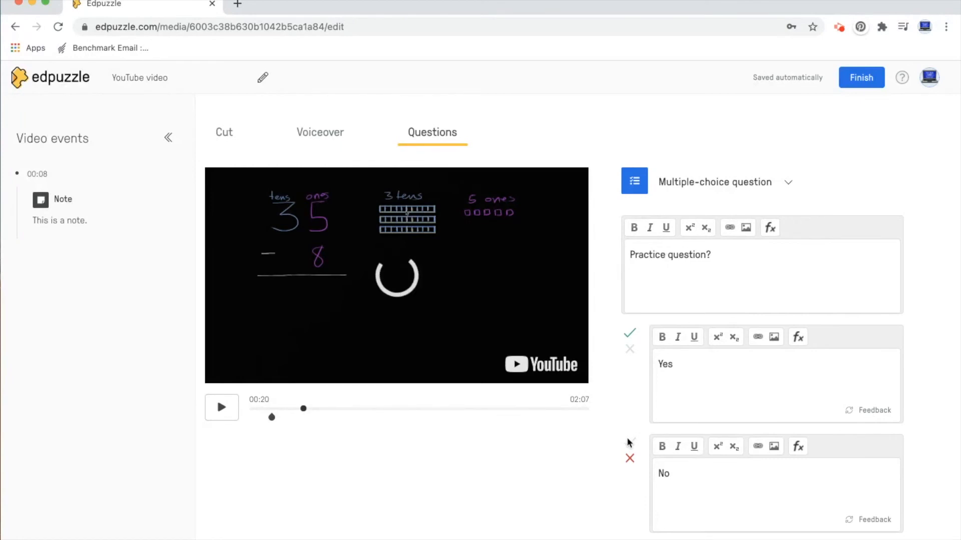
scroll(629, 443, "down", 4)
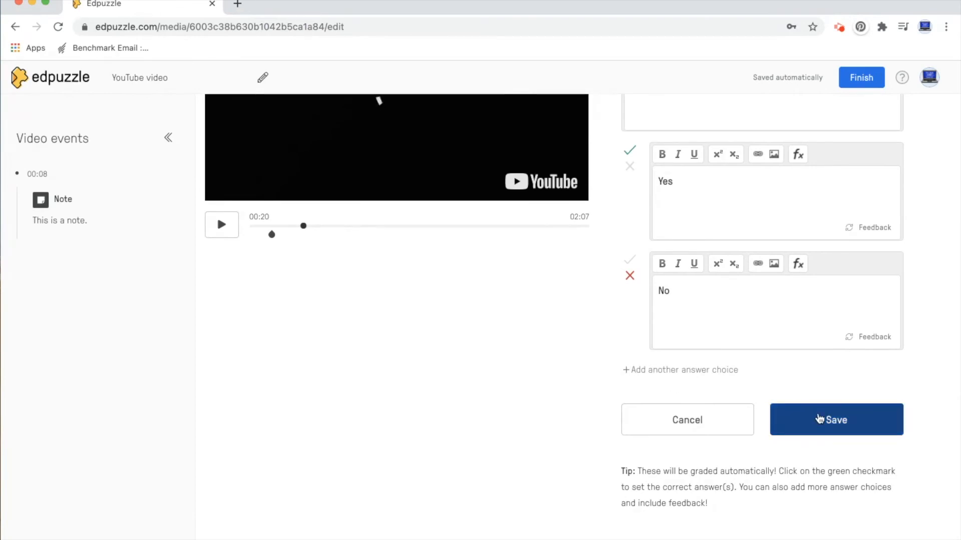
left_click(825, 420)
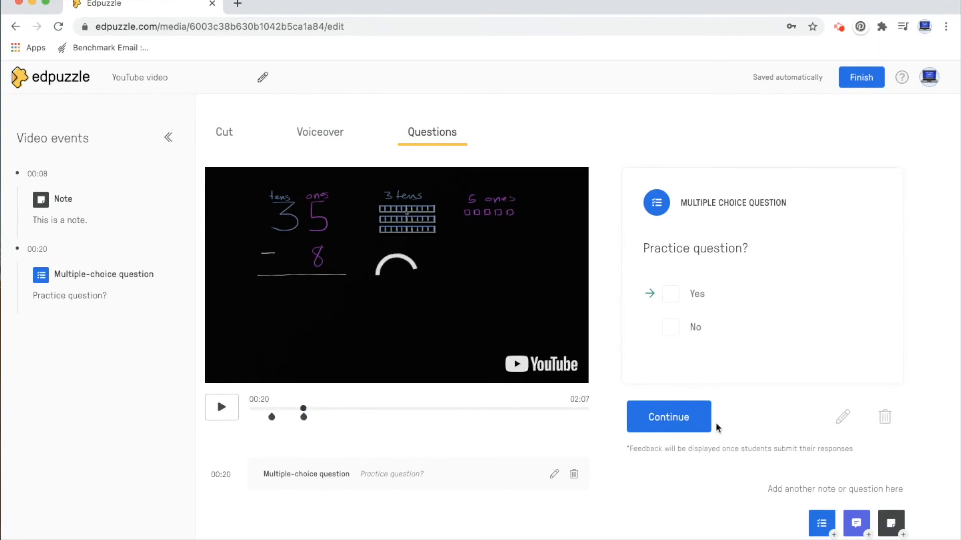
left_click(672, 421)
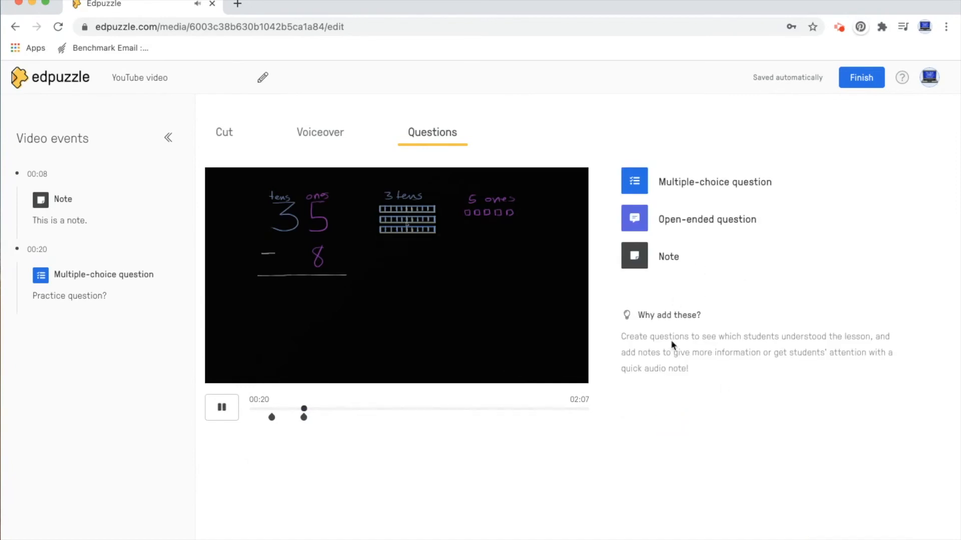
left_click(224, 407)
- Add an open-ended question reading "How do you like the video?" to the existing question at 00:20 and save it
left_click(303, 417)
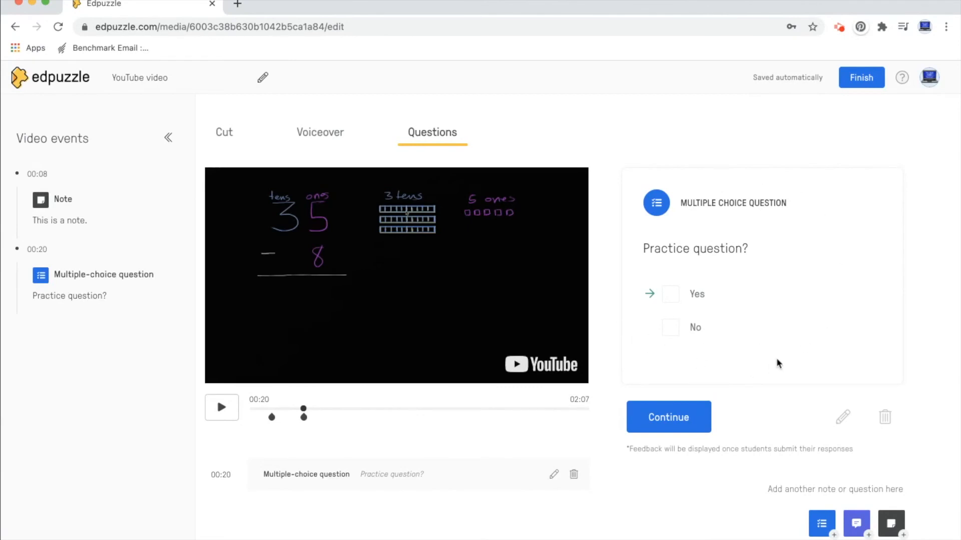
left_click(855, 524)
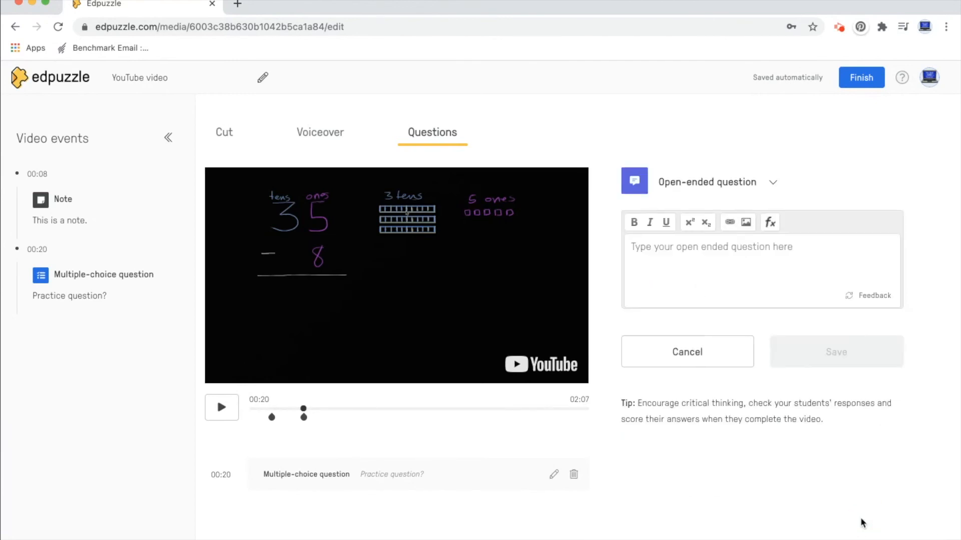
left_click(737, 250)
type("Ho")
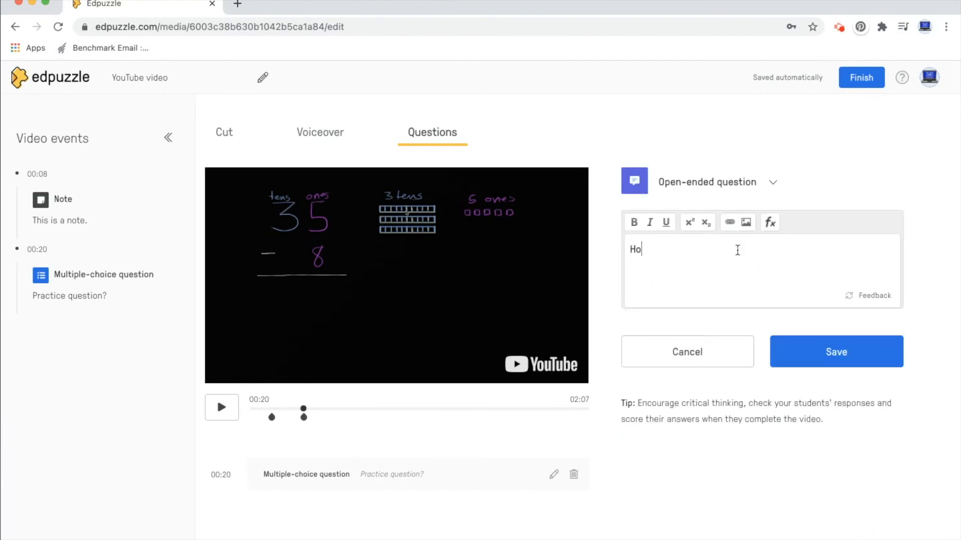
type("w do you like the video?")
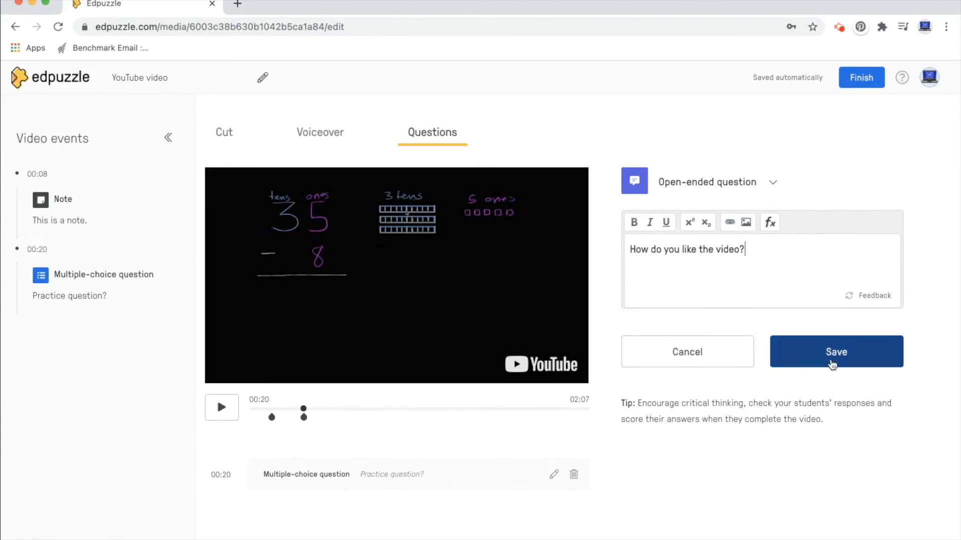
left_click(846, 356)
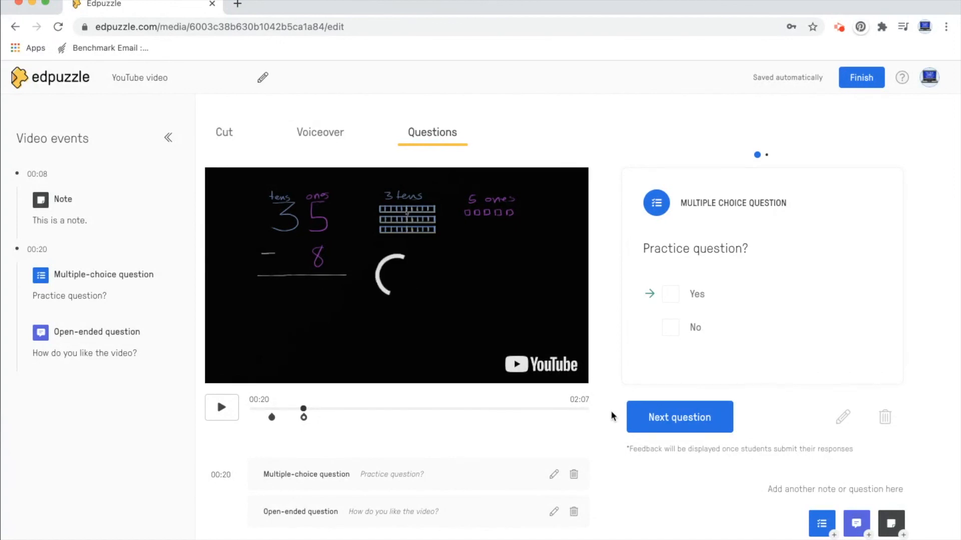
- Finish editing the video and look through the other versions and similar videos on its page
left_click(862, 79)
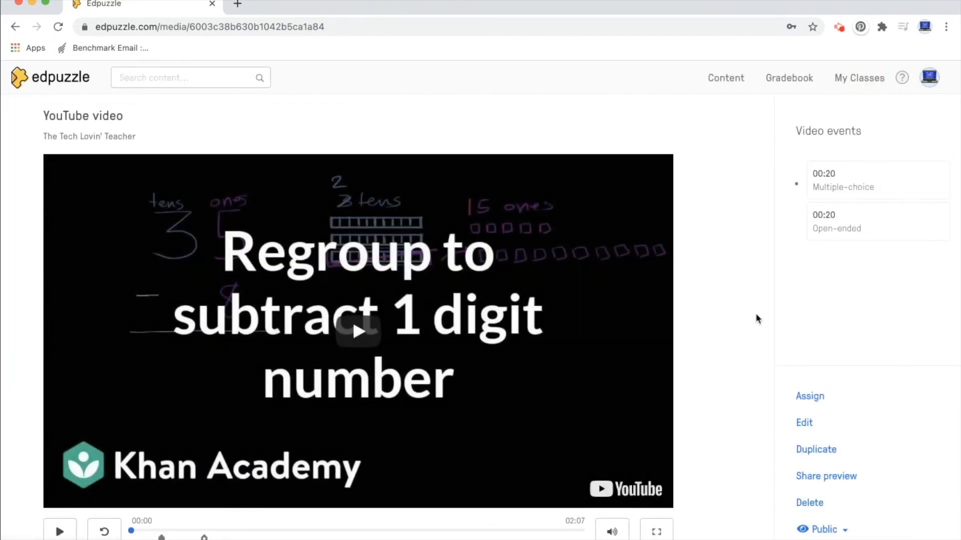
scroll(755, 317, "down", 5)
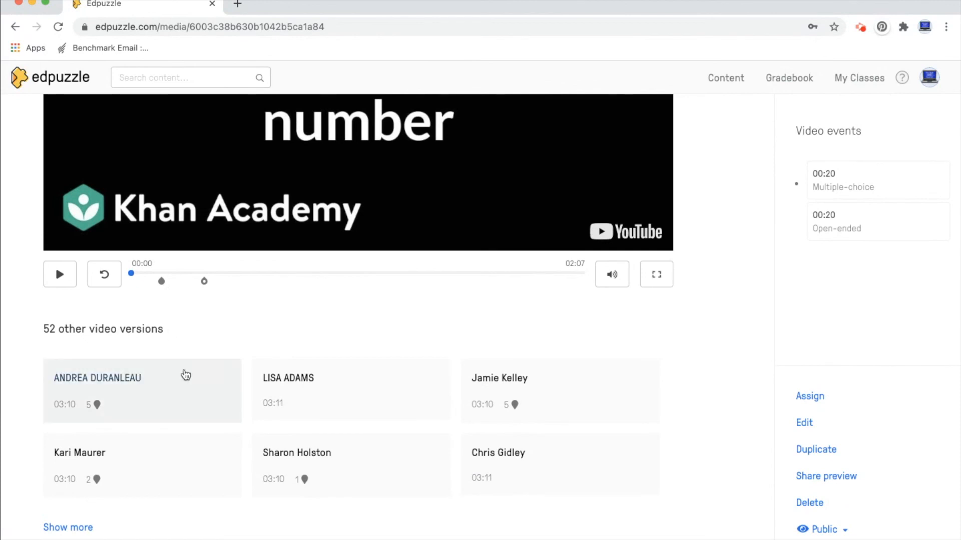
scroll(186, 375, "down", 1)
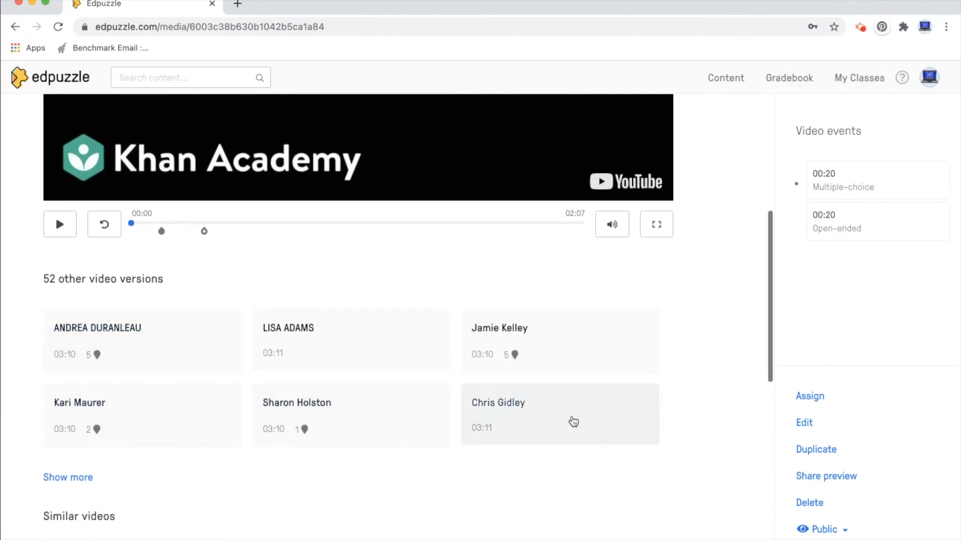
scroll(148, 335, "down", 1)
scroll(145, 335, "down", 5)
scroll(582, 231, "up", 4)
scroll(582, 231, "down", 4)
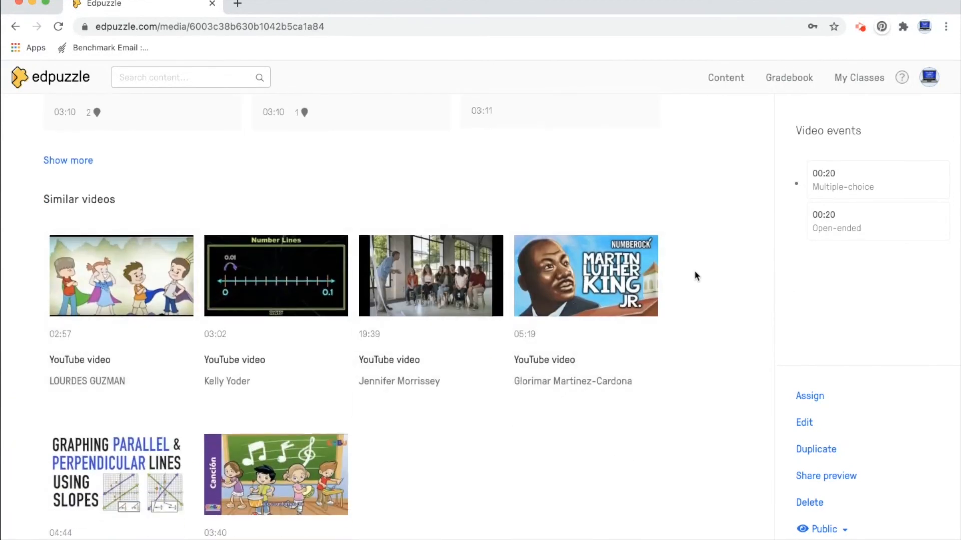
scroll(695, 275, "up", 12)
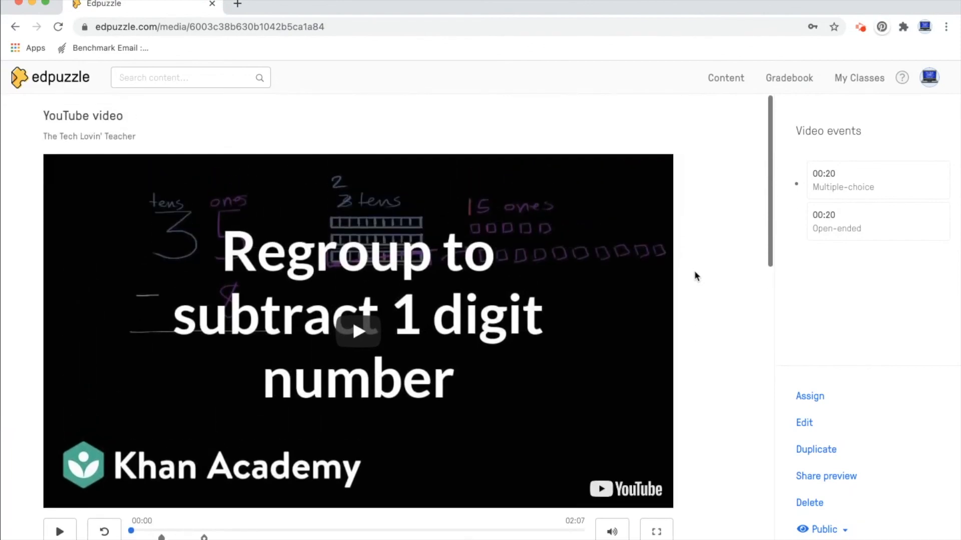